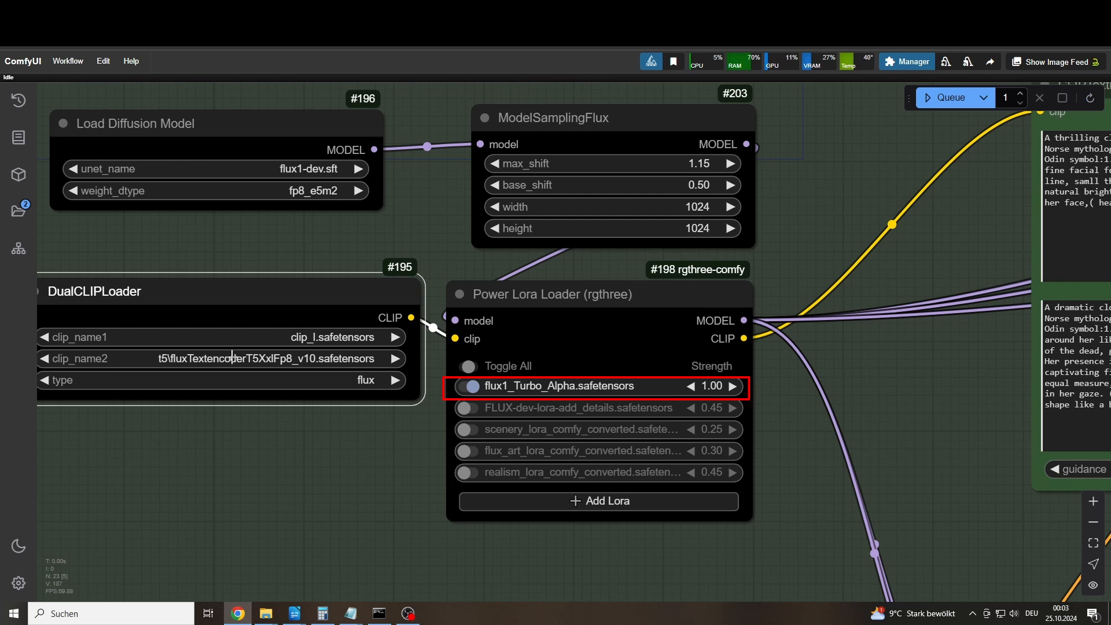
Step: Set the weight_dtype of the Load Diffusion Model node to fp8_e5m2
click(292, 164)
click(300, 163)
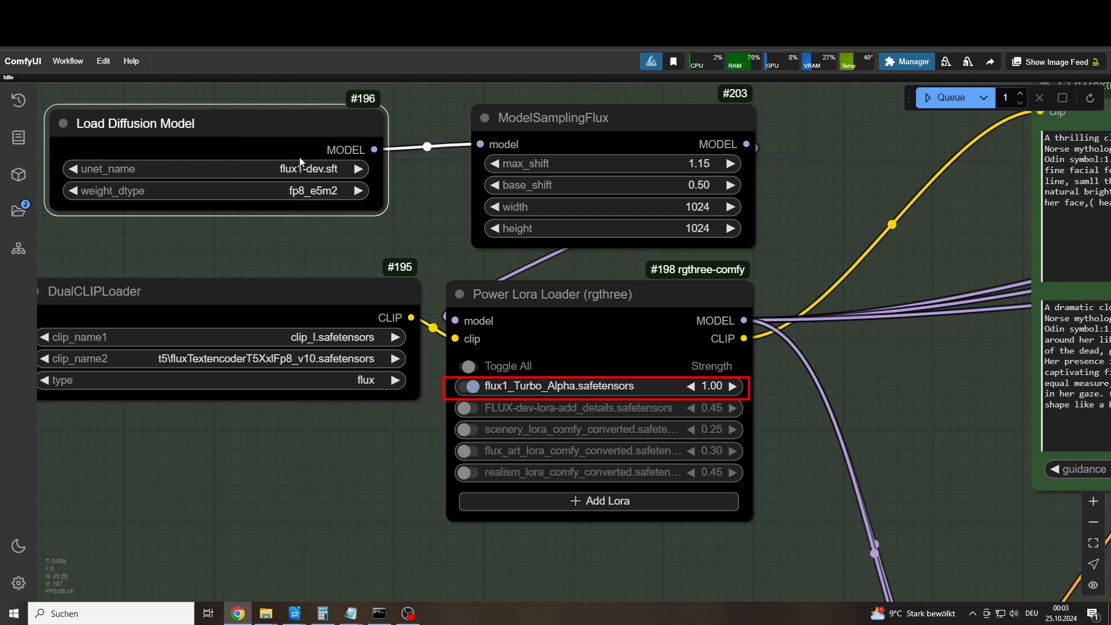
click(272, 192)
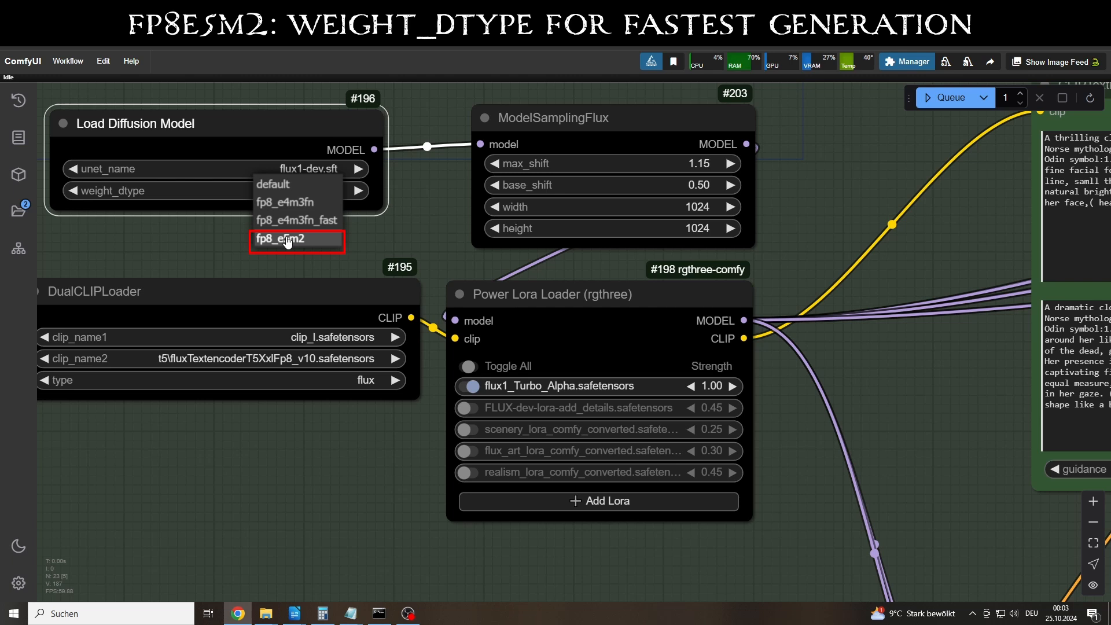
click(288, 239)
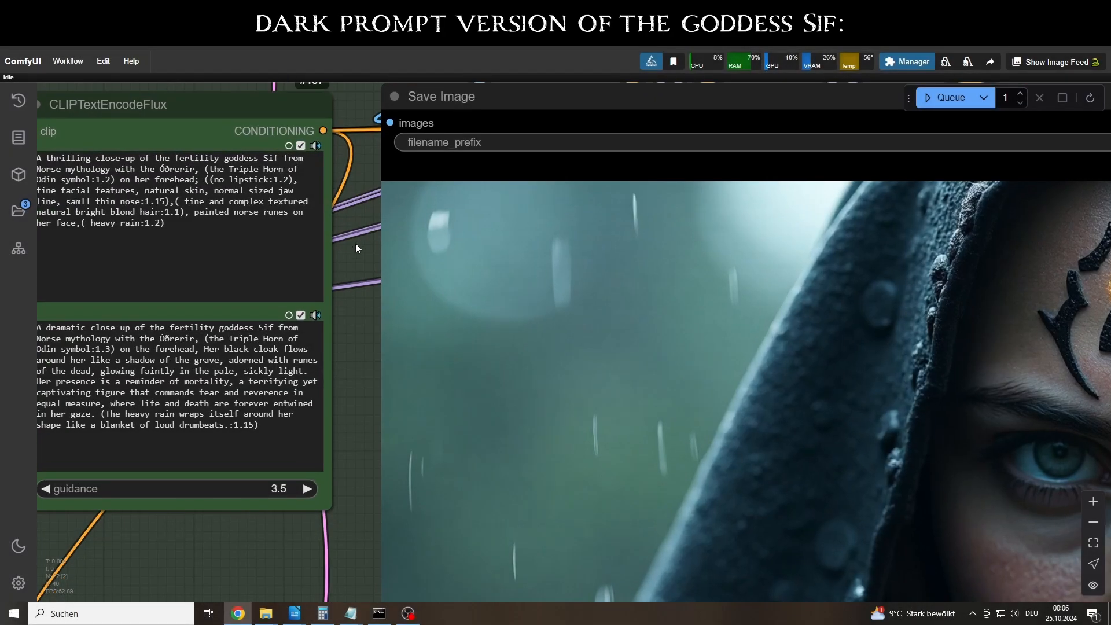
Step: Set the aspect ratio of the Easy Resolution Picker node to 5:4 (Standard)
drag(356, 248, 429, 250)
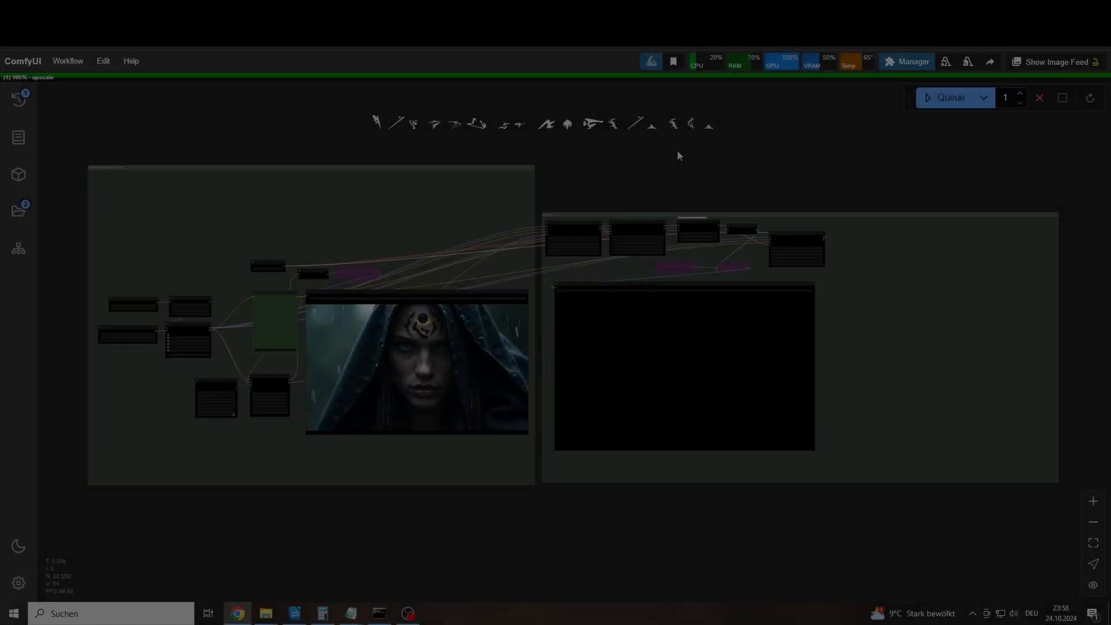
scroll(268, 359, up, 10)
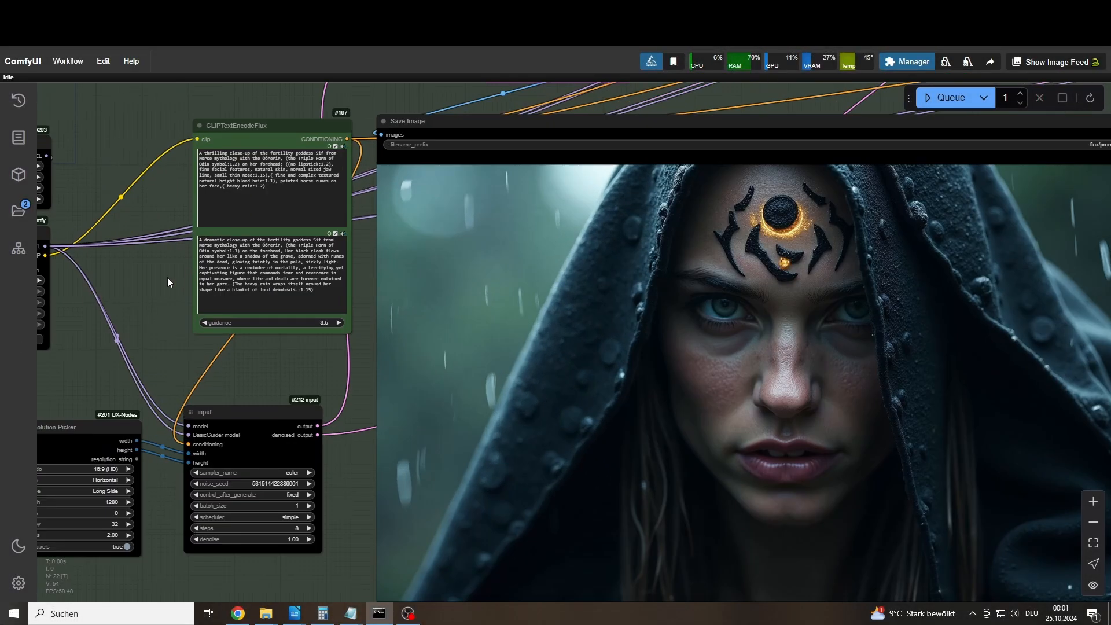
scroll(284, 269, down, 6)
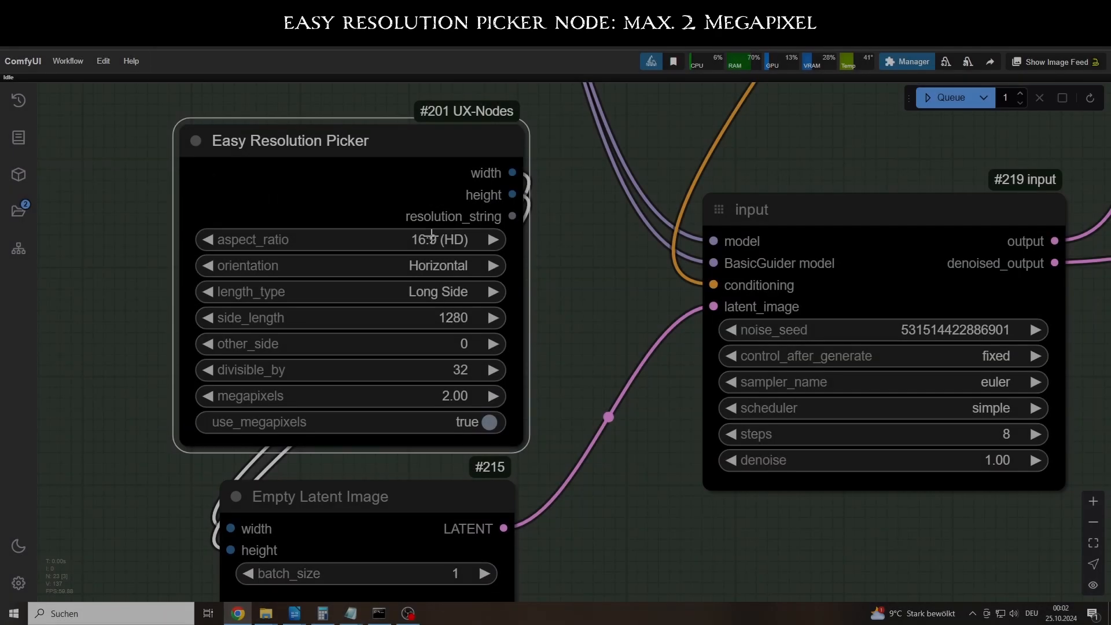
click(405, 240)
click(417, 224)
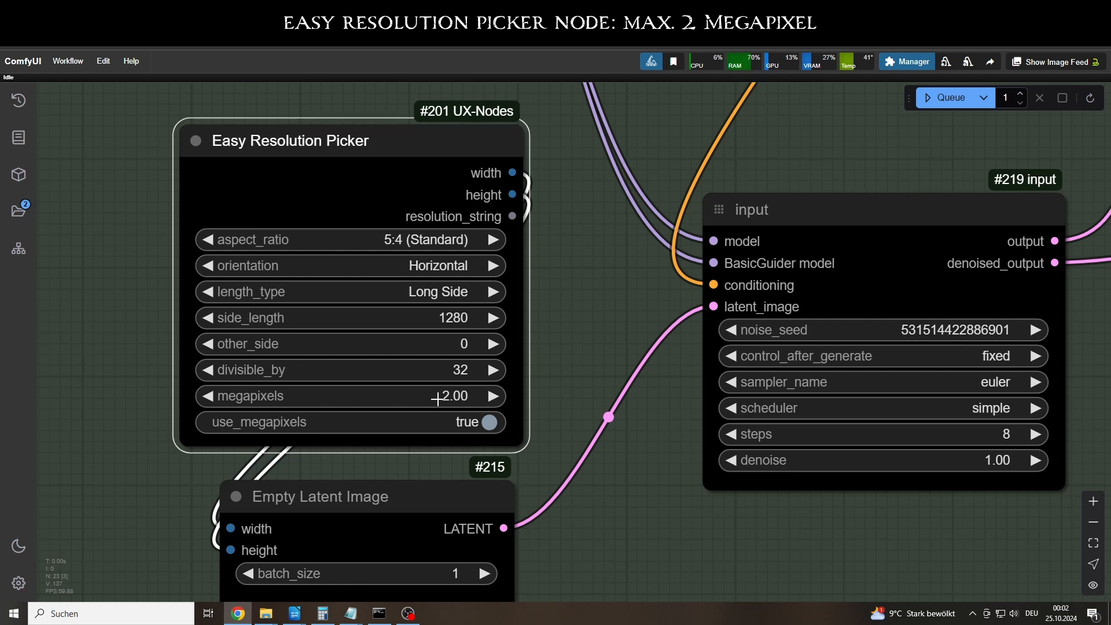
mouse_move(438, 398)
mouse_down()
mouse_move(405, 393)
mouse_move(439, 393)
mouse_up()
click(200, 396)
click(201, 396)
click(200, 396)
click(200, 396)
click(200, 395)
click(200, 396)
click(200, 395)
click(489, 423)
click(490, 423)
Step: Set the Easy Resolution Picker's orientation to Vertical and go through its length type options
click(457, 265)
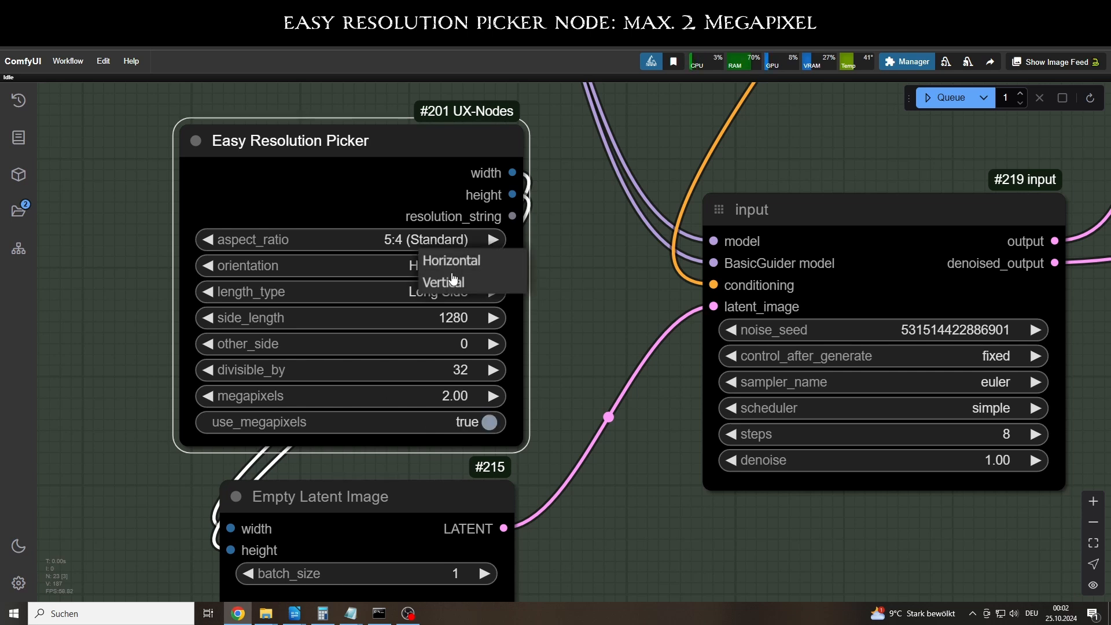
click(458, 284)
click(454, 292)
click(457, 311)
click(455, 292)
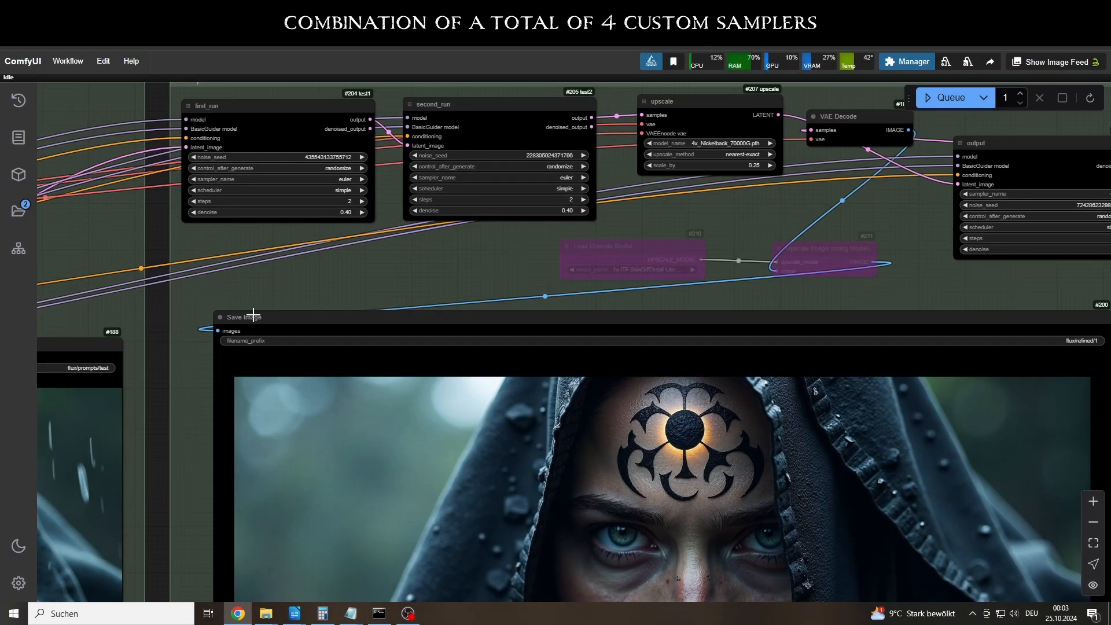
Step: Move the refined-image Save Image node sideways to free the area below the first_run and second_run samplers
drag(253, 317, 942, 322)
scroll(348, 307, up, 2)
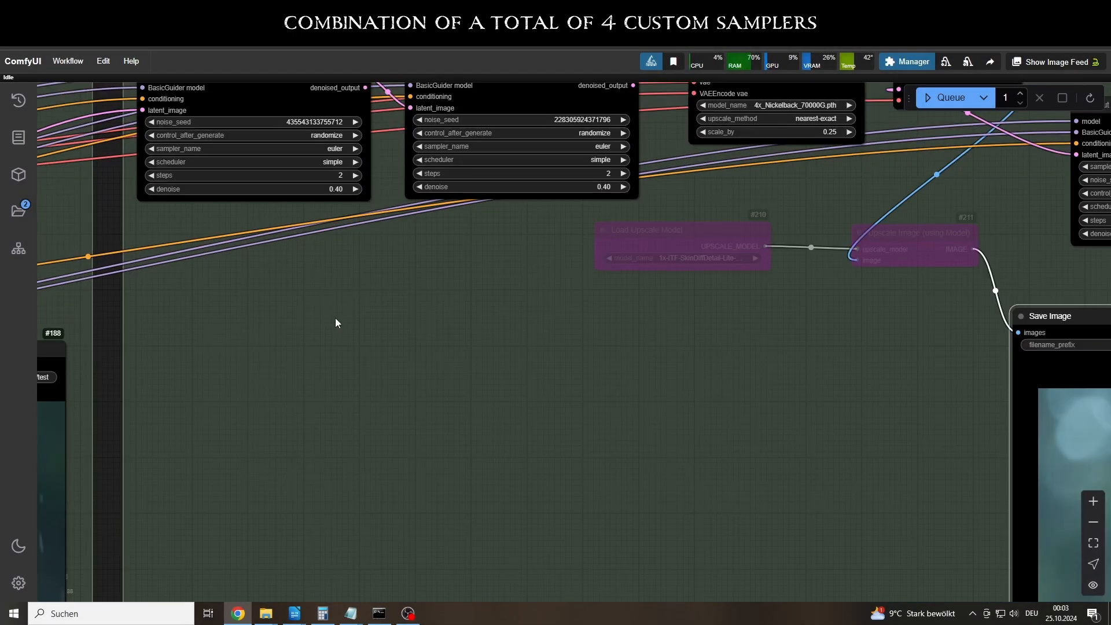
drag(335, 322, 374, 367)
Step: Move the first_run group node into the free area below and convert it back into its individual nodes
drag(315, 116, 403, 359)
drag(621, 410, 609, 246)
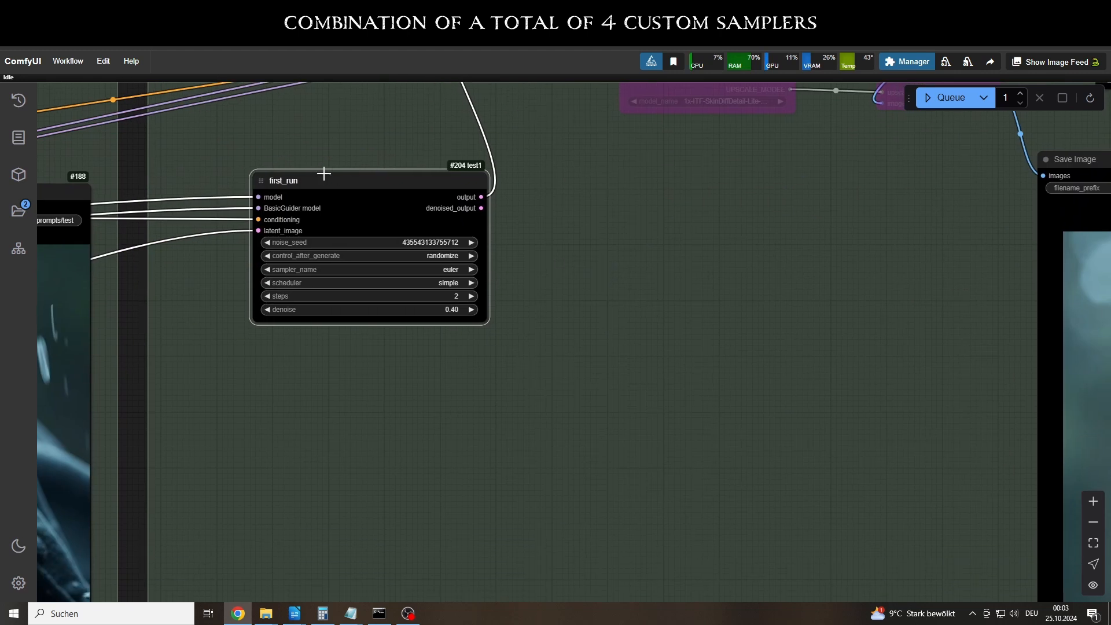
right_click(322, 171)
click(376, 263)
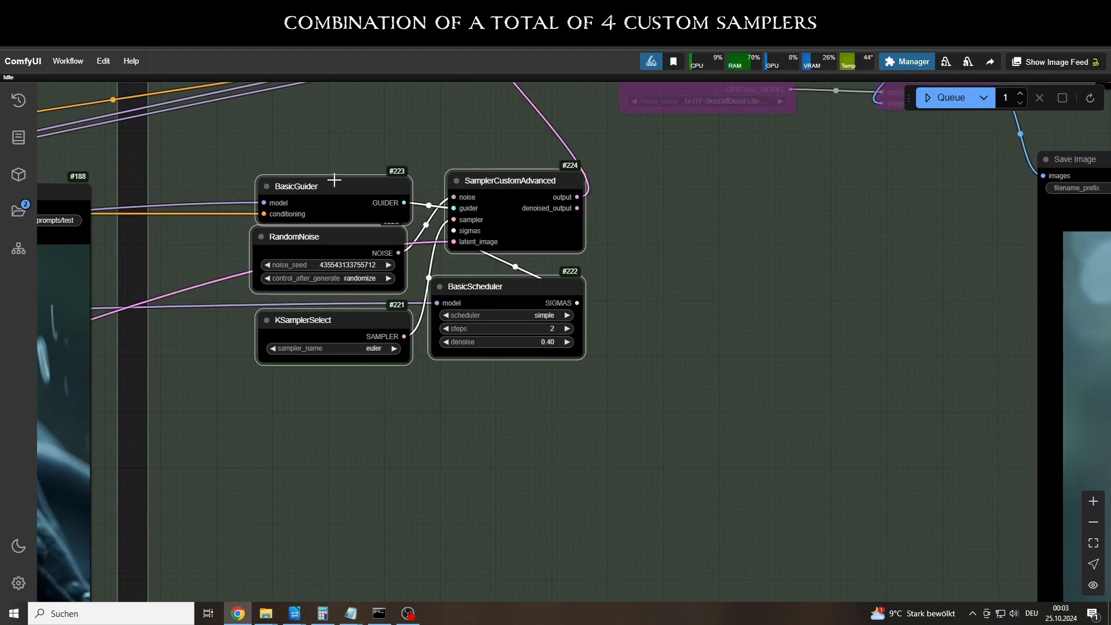
Step: Convert the selected sampler nodes into a group node named "first run"
right_click(338, 174)
click(366, 277)
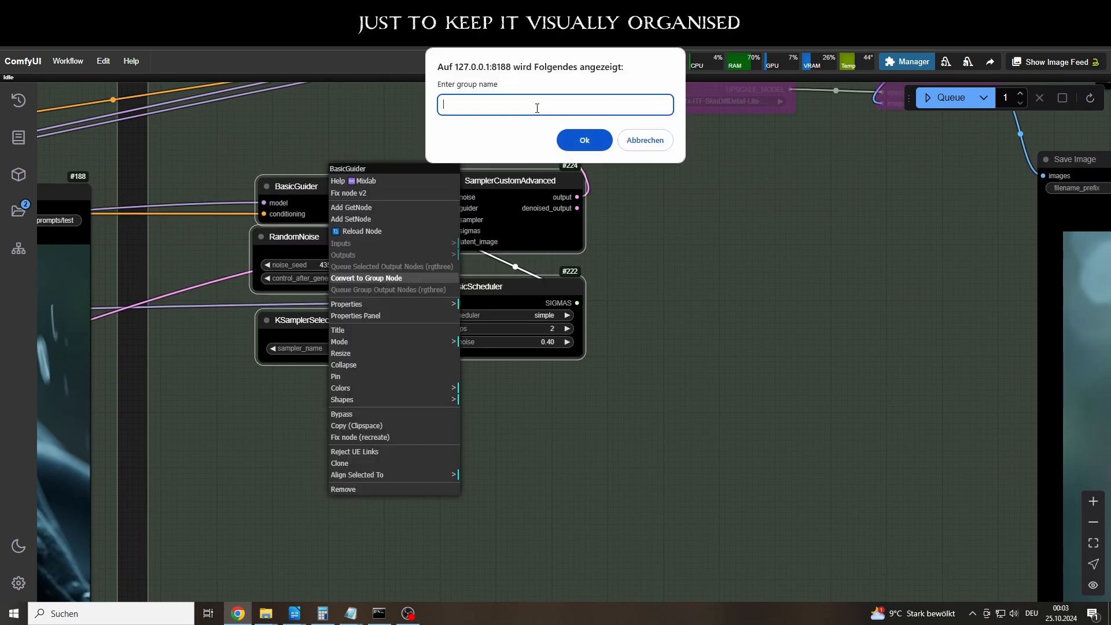
text(first run)
key(Return)
Step: Convert the upscale group node and the output group node back into their individual nodes
scroll(555, 150, down, 5)
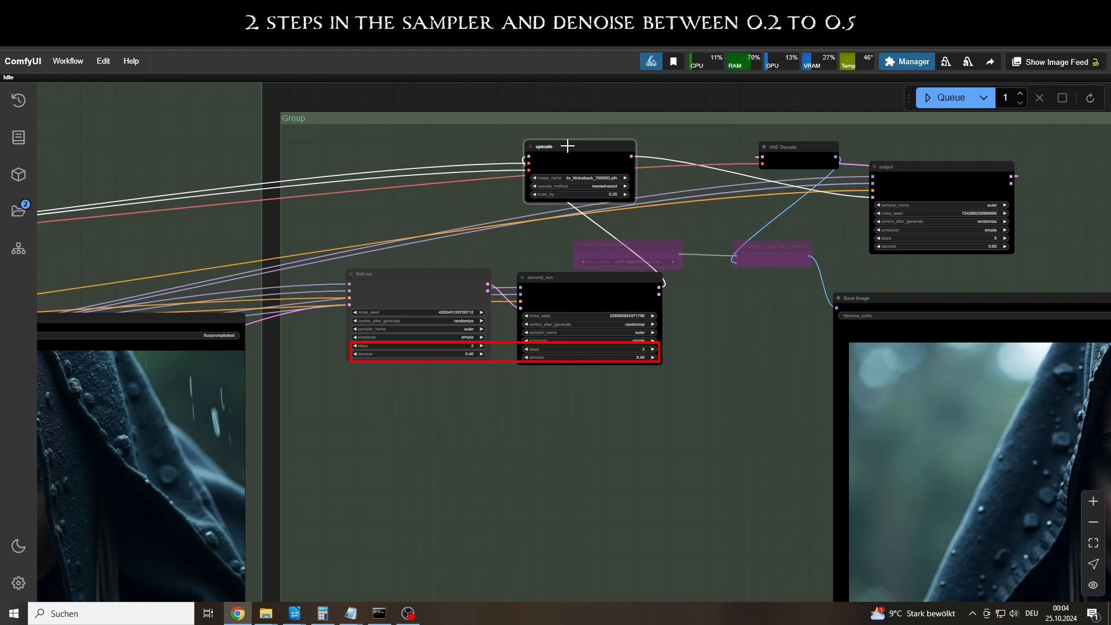
right_click(567, 145)
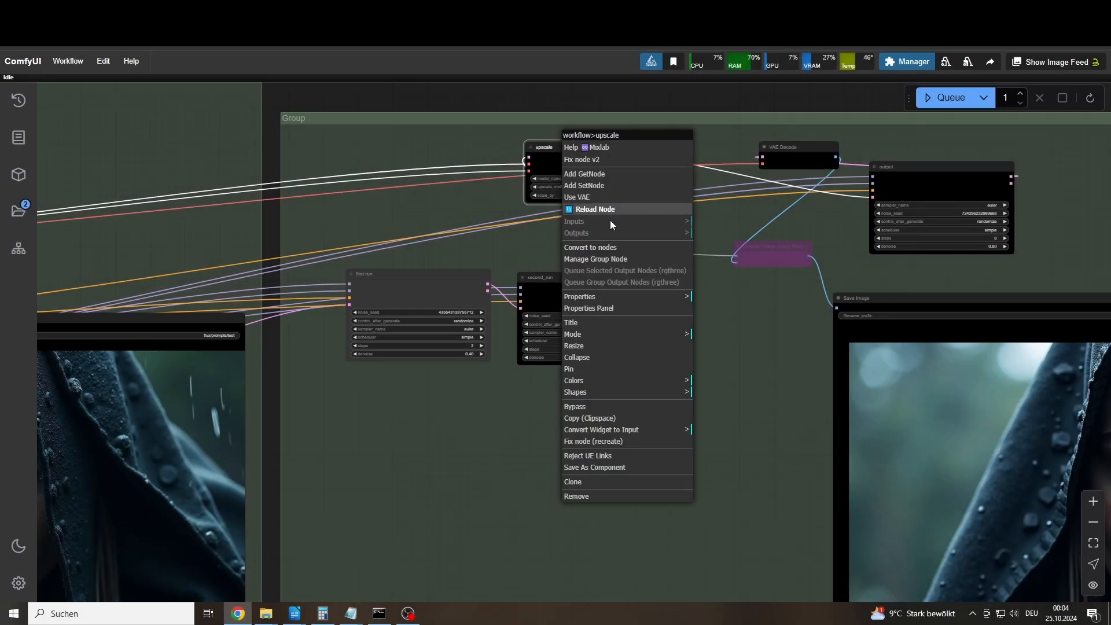
click(652, 216)
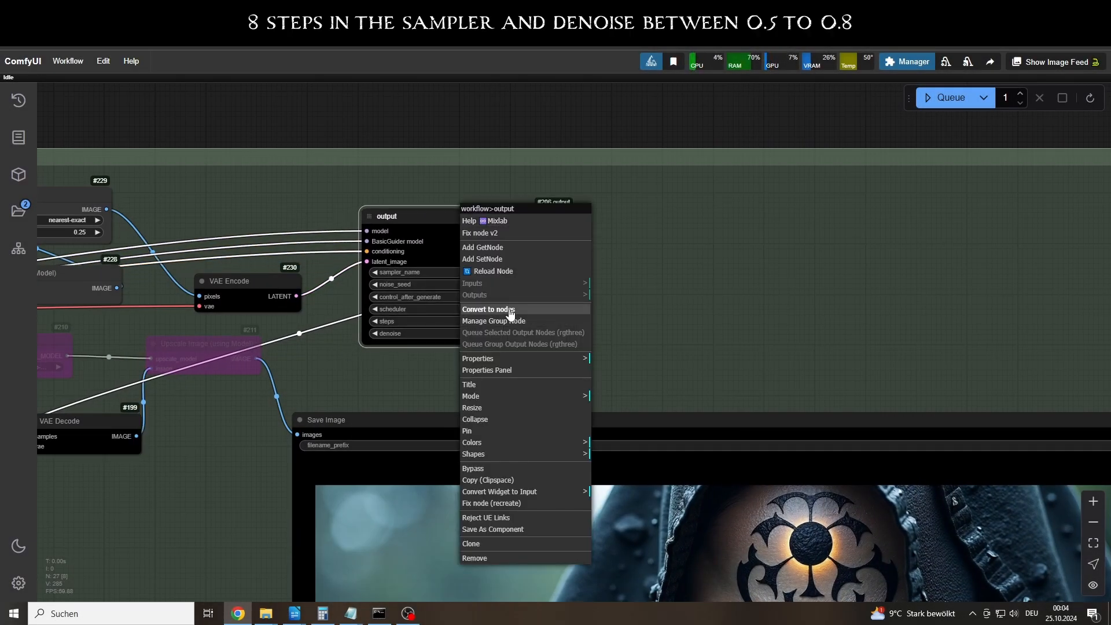
click(508, 310)
scroll(479, 243, up, 3)
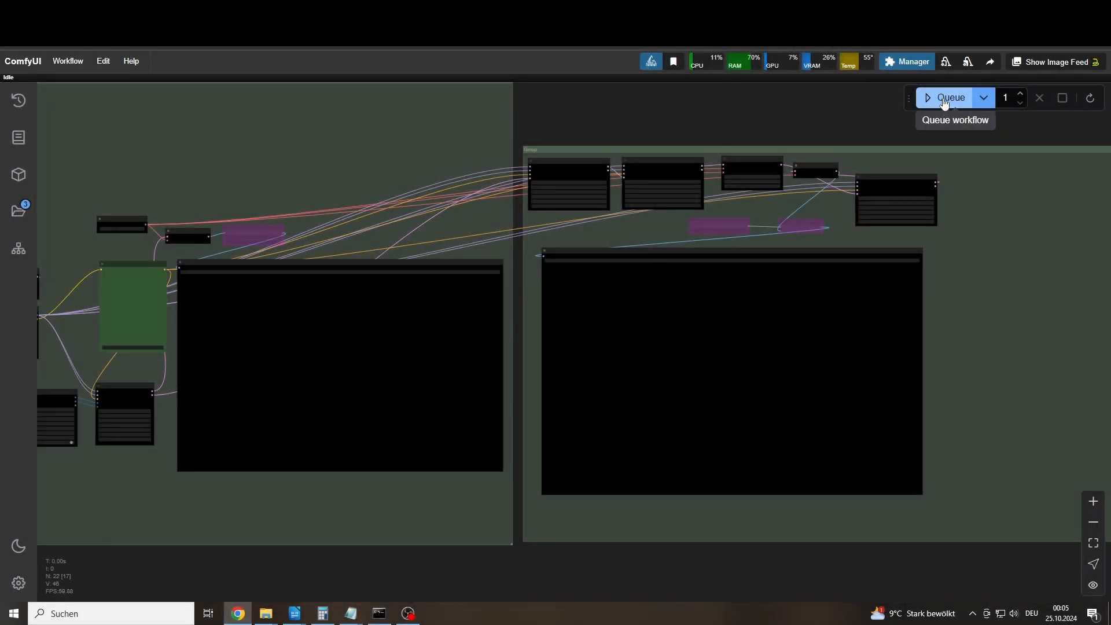
Step: Queue the workflow to generate the base image and the refined image
click(950, 97)
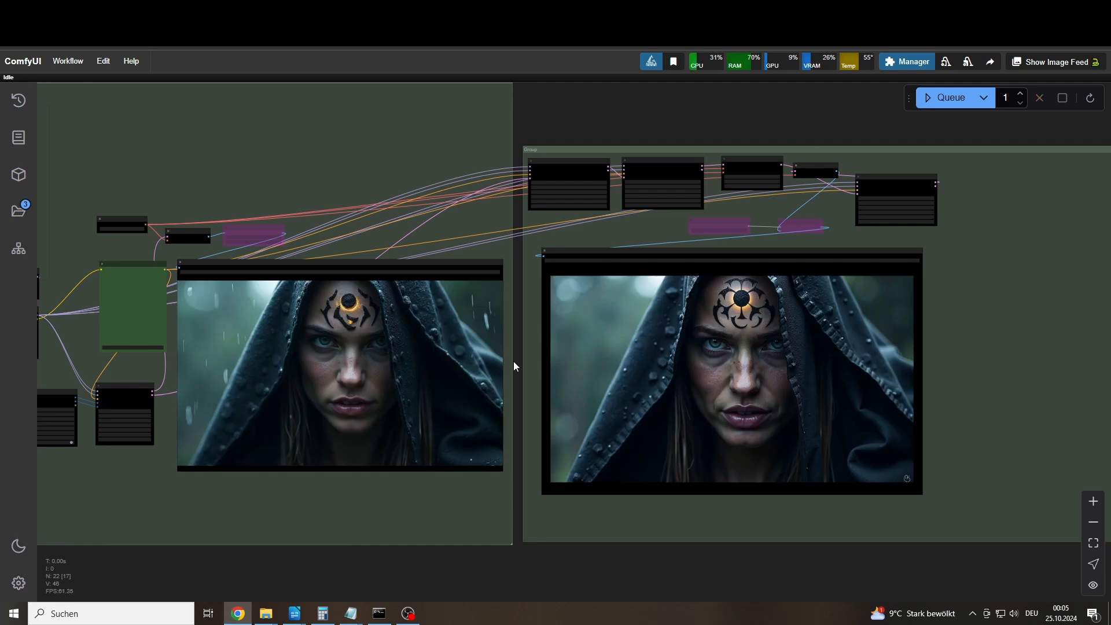